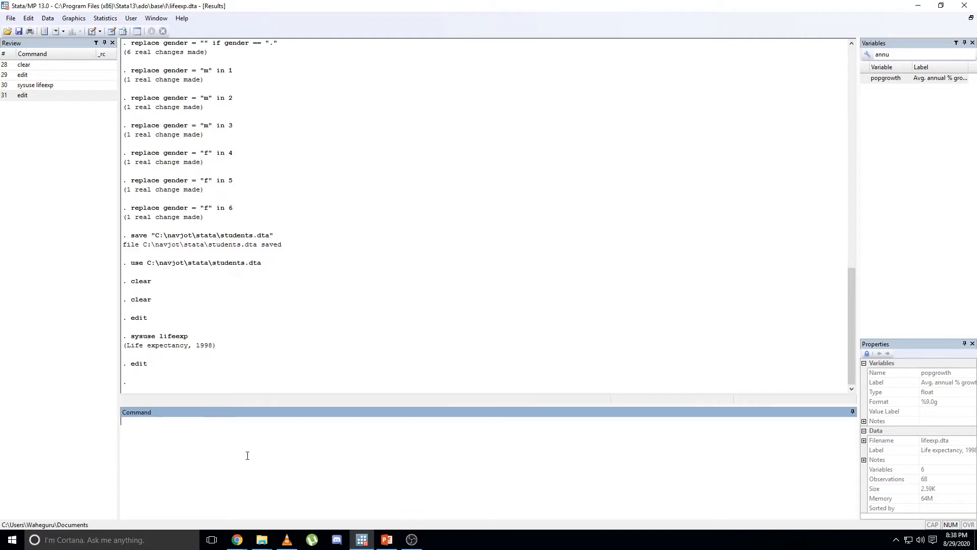
# Remove the loaded dataset from memory with the clear command.
pyautogui.moveTo(156, 411); pyautogui.dragTo(107, 414)
pyautogui.write('cl')
pyautogui.write('eat')
pyautogui.press('Return')
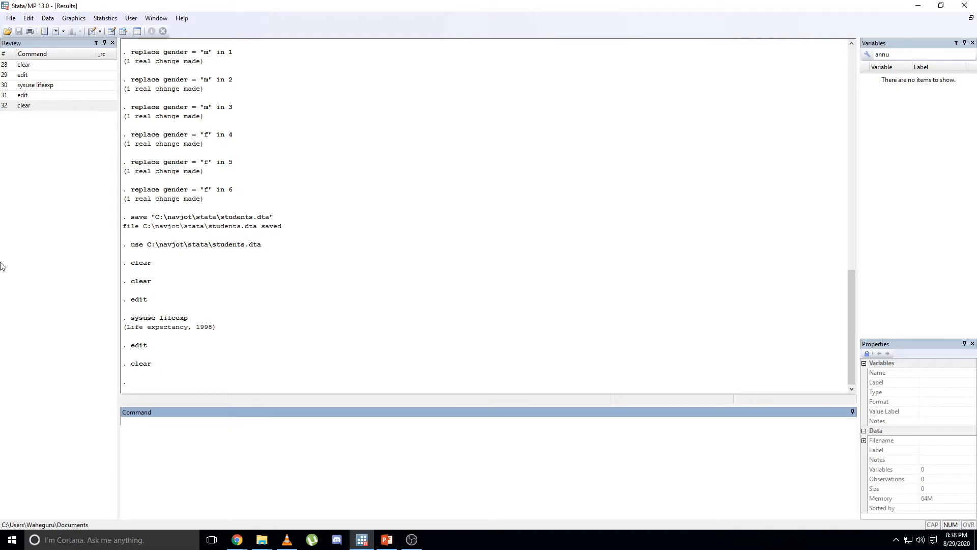
# Rerun sysuse lifeexp and edit from the command history, and close the Data Editor.
pyautogui.click(30, 85)
pyautogui.click(44, 75)
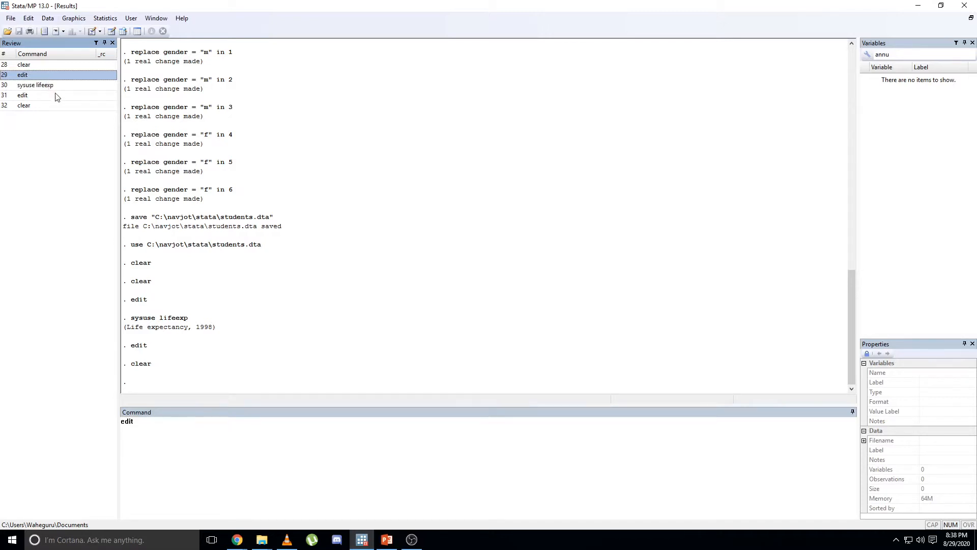
pyautogui.doubleClick(45, 89)
pyautogui.doubleClick(46, 95)
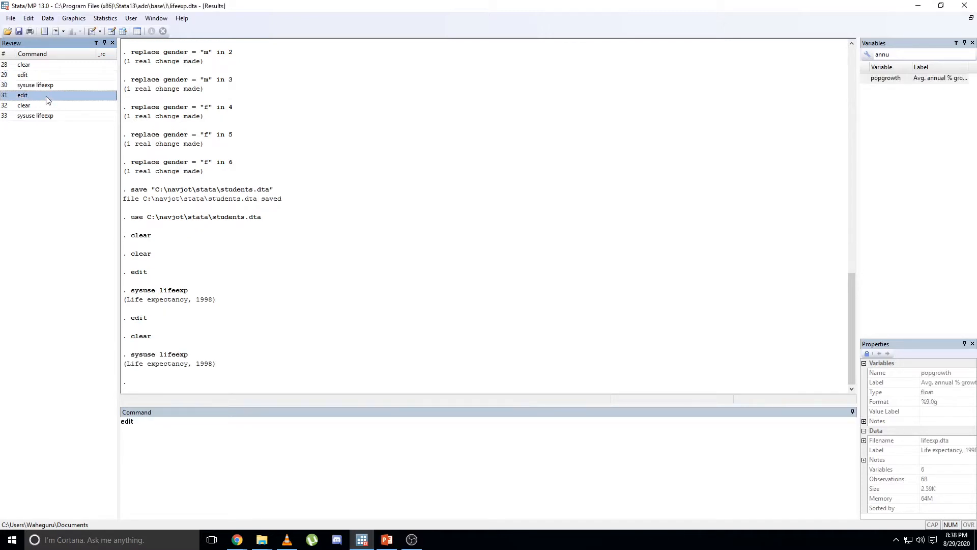
pyautogui.click(595, 32)
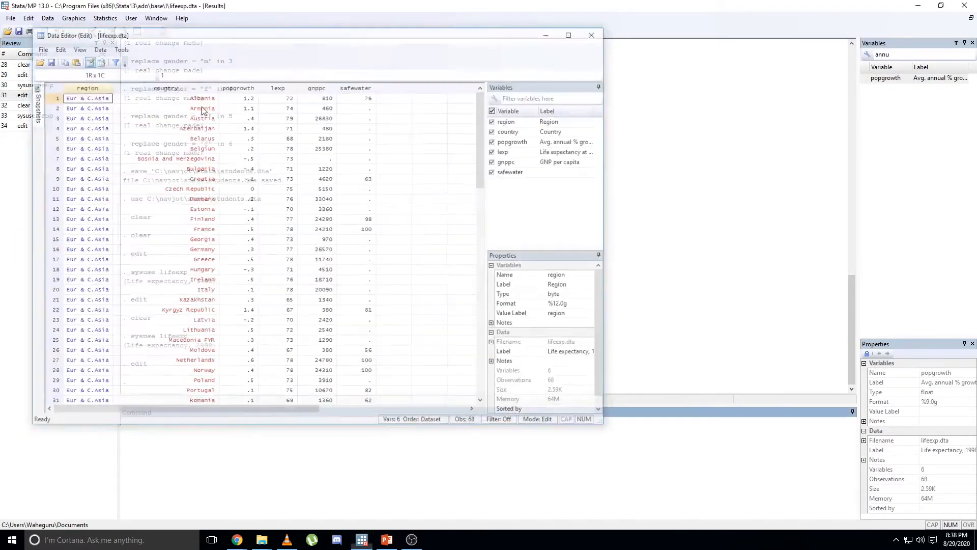
# Rerun the clear command from the command history to empty the memory.
pyautogui.click(36, 108)
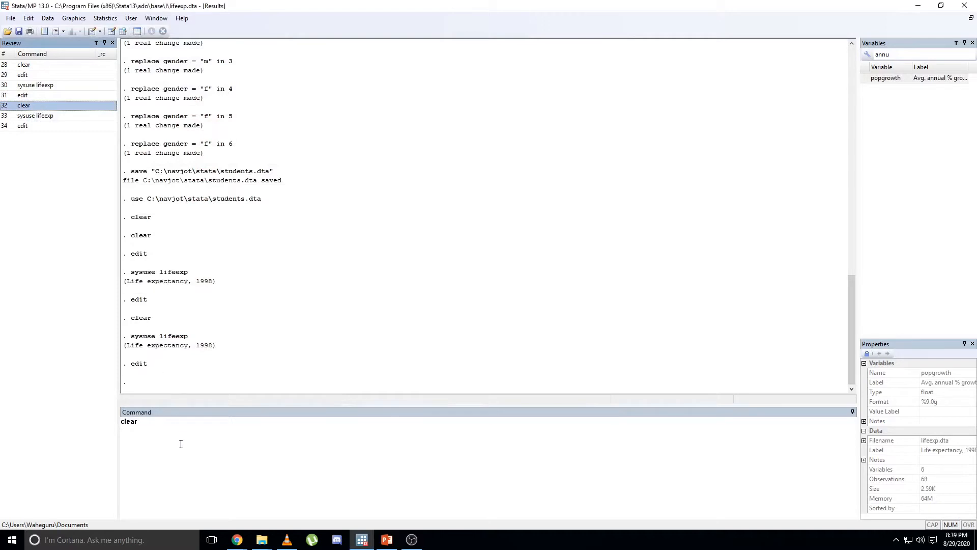
pyautogui.press('Return')
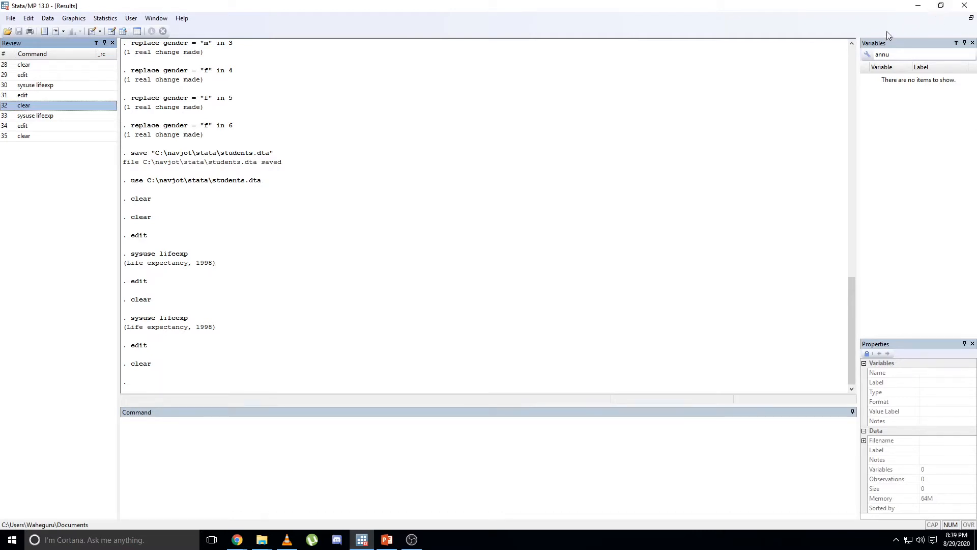
pyautogui.click(874, 43)
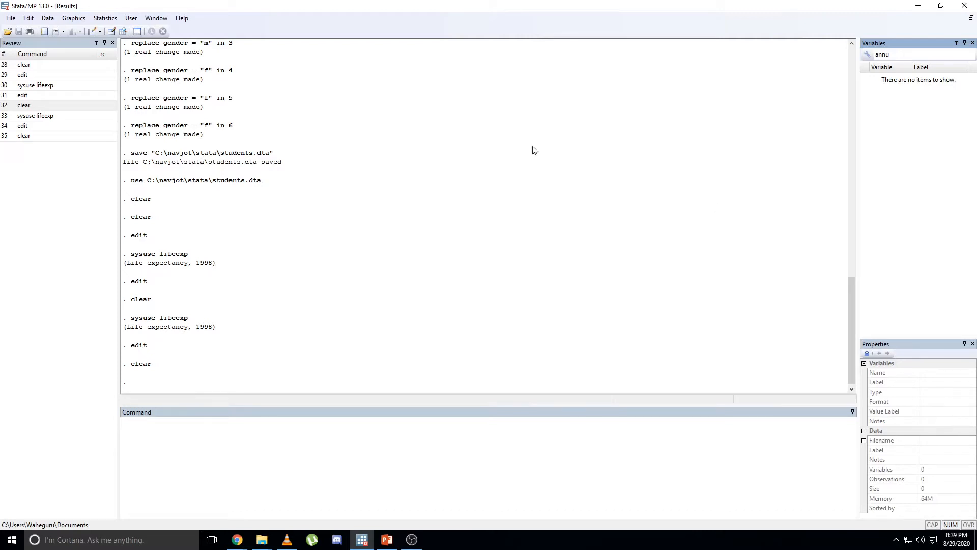
# Open and close the empty Data Editor, first in edit mode and again in browse mode.
pyautogui.click(157, 19)
pyautogui.moveTo(158, 121)
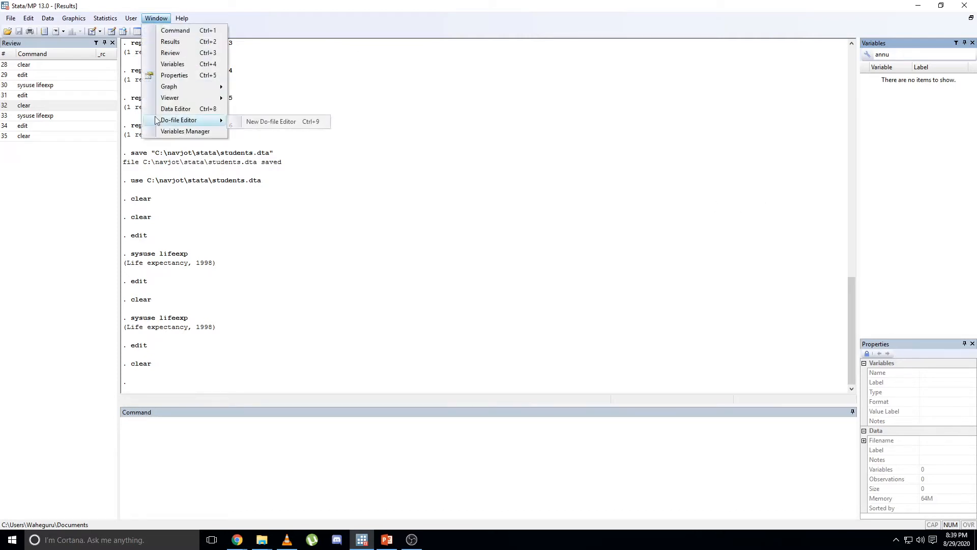
pyautogui.click(183, 109)
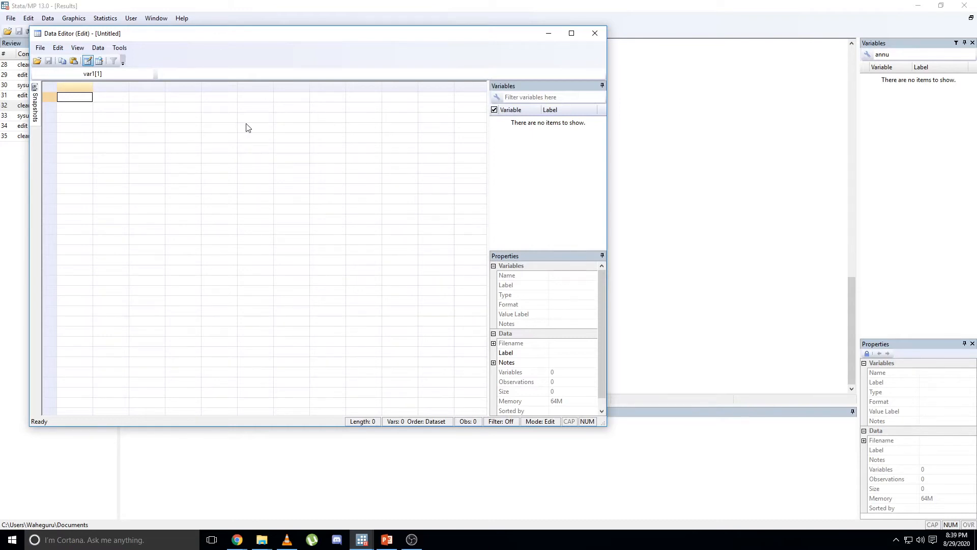
pyautogui.click(594, 33)
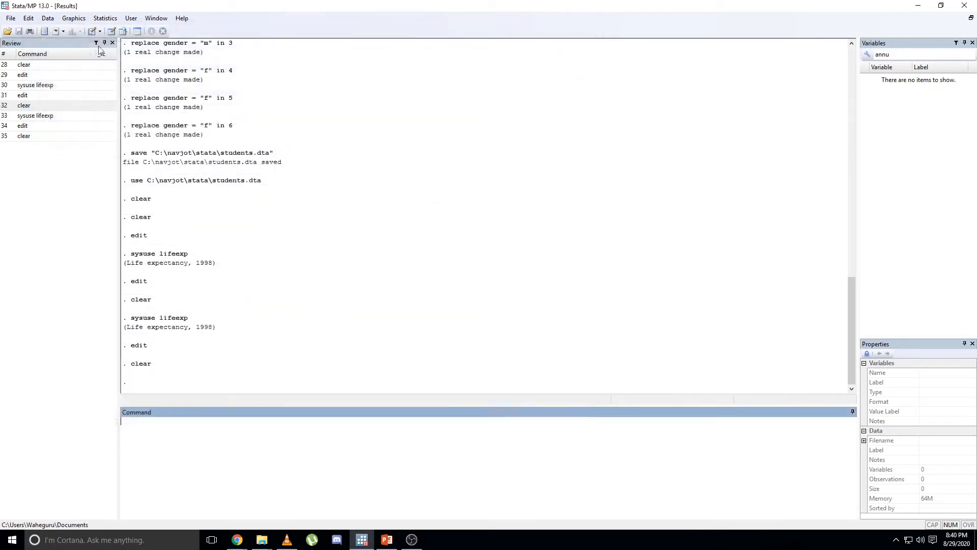
pyautogui.click(122, 32)
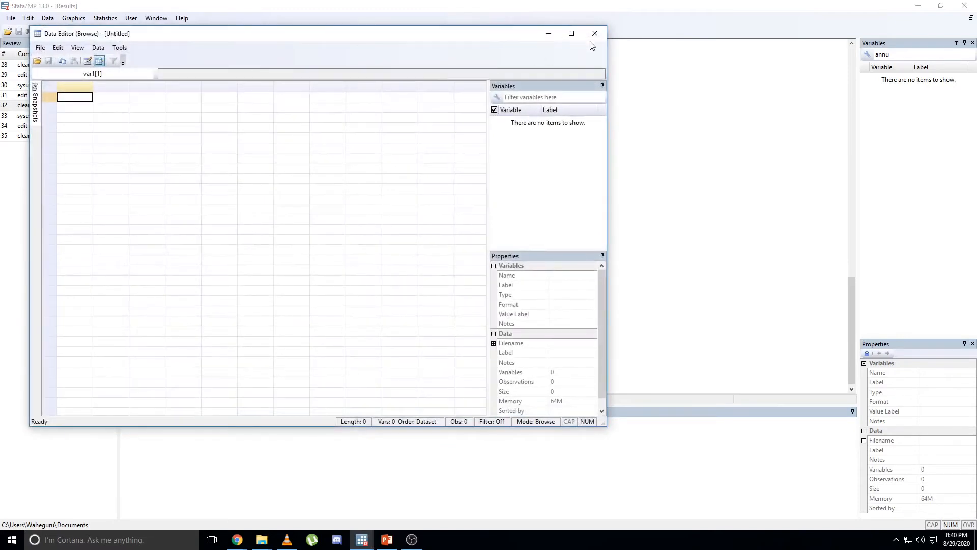
pyautogui.click(593, 33)
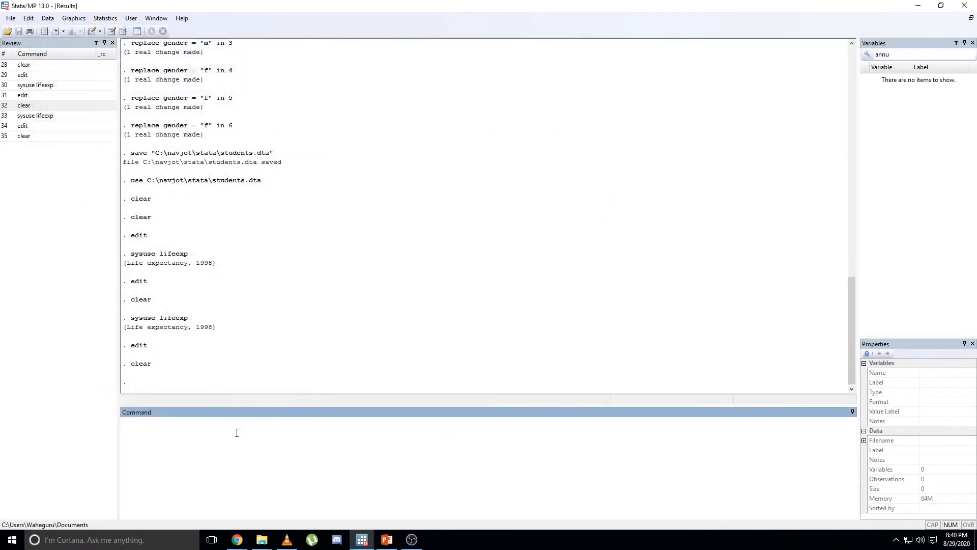
# Open the empty Data Editor with the edit command and close it again.
pyautogui.write('edit')
pyautogui.press('Return')
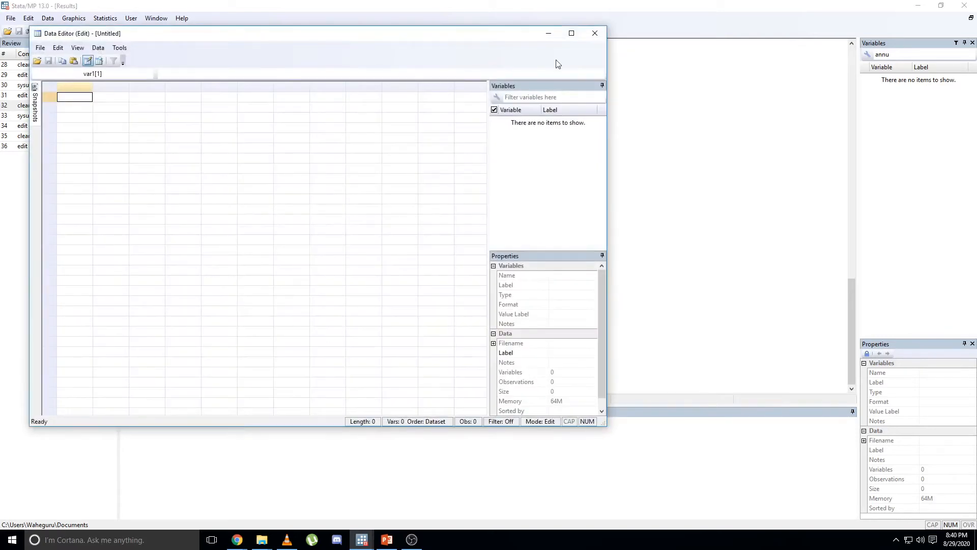
pyautogui.click(603, 33)
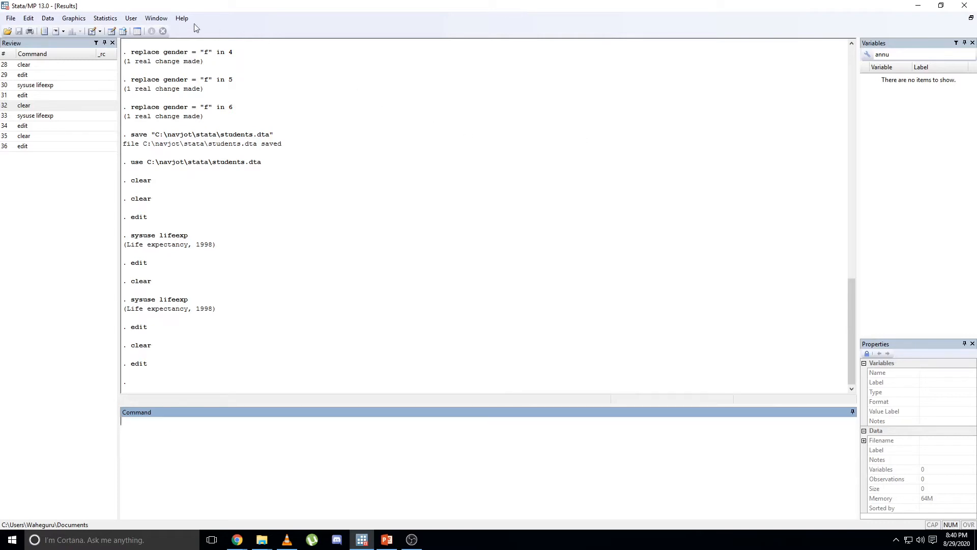
# Open a new do-file editor in two different ways, closing it each time.
pyautogui.click(155, 18)
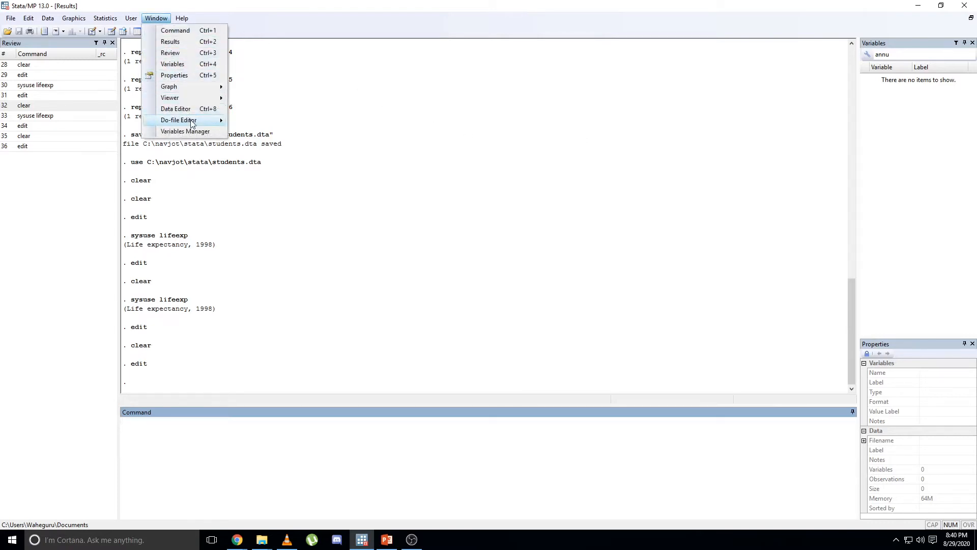
pyautogui.moveTo(213, 121)
pyautogui.click(264, 121)
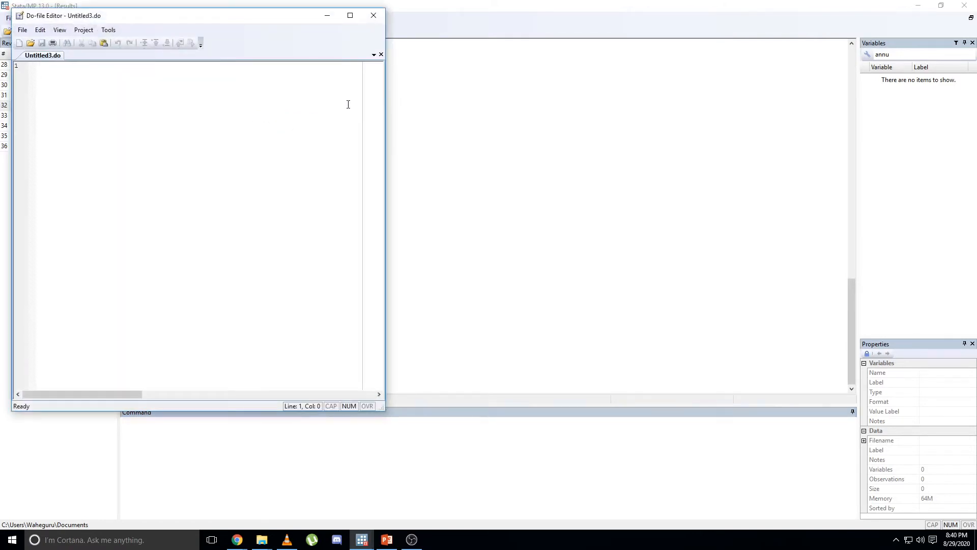
pyautogui.click(373, 16)
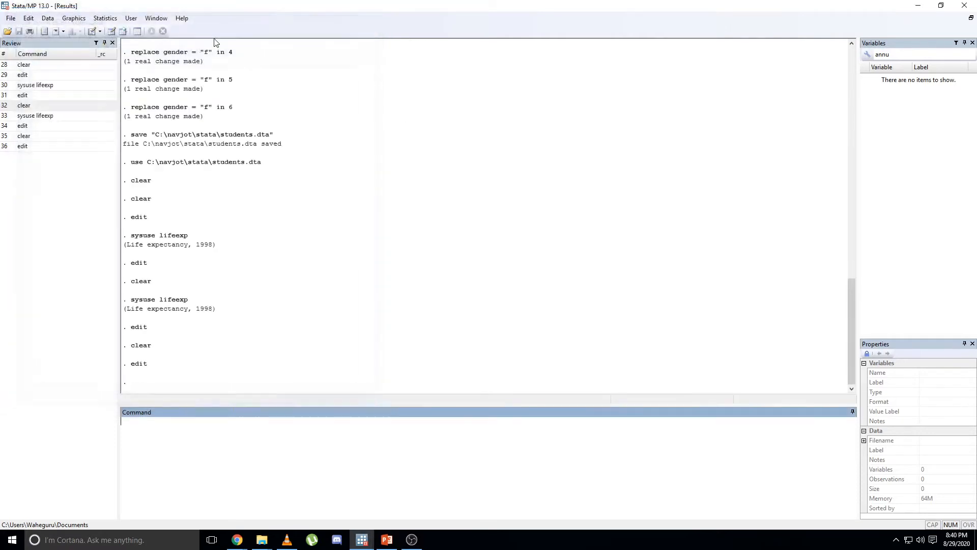
pyautogui.click(91, 32)
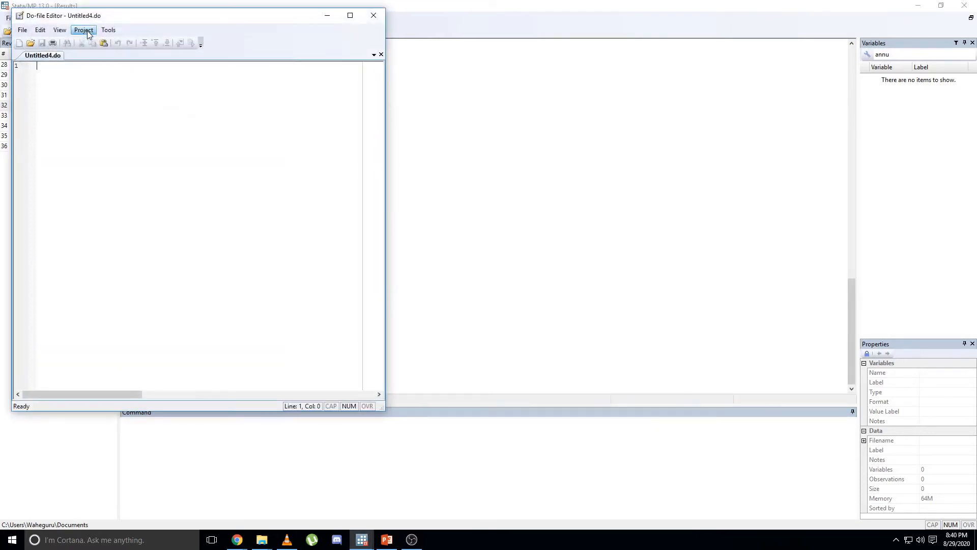
pyautogui.click(373, 16)
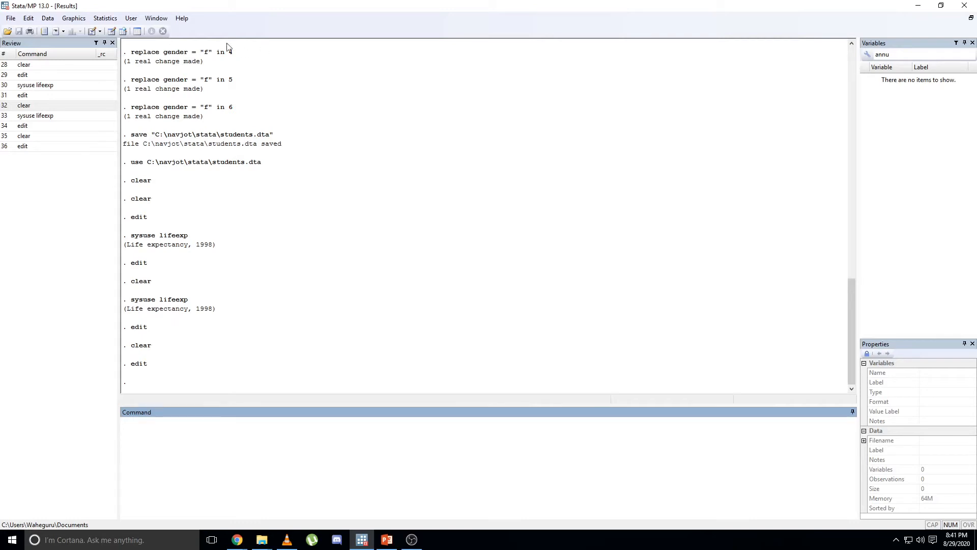
# Open the Variables Manager in two different ways, closing it each time.
pyautogui.click(154, 19)
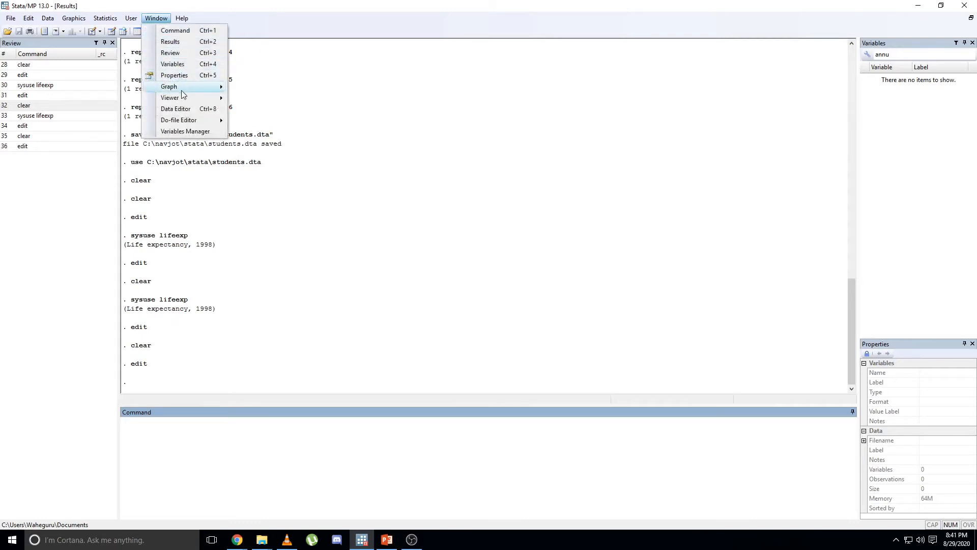
pyautogui.click(197, 130)
pyautogui.click(484, 62)
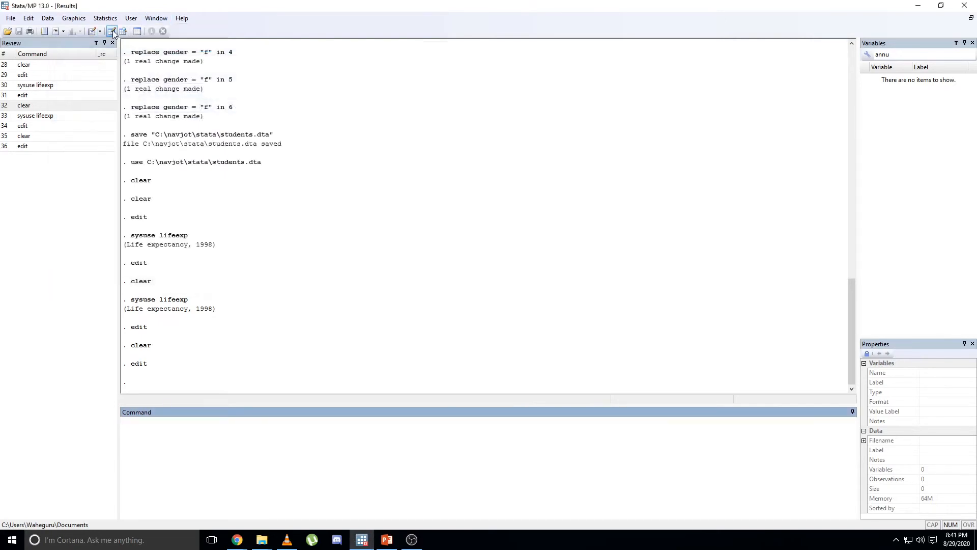
pyautogui.click(128, 34)
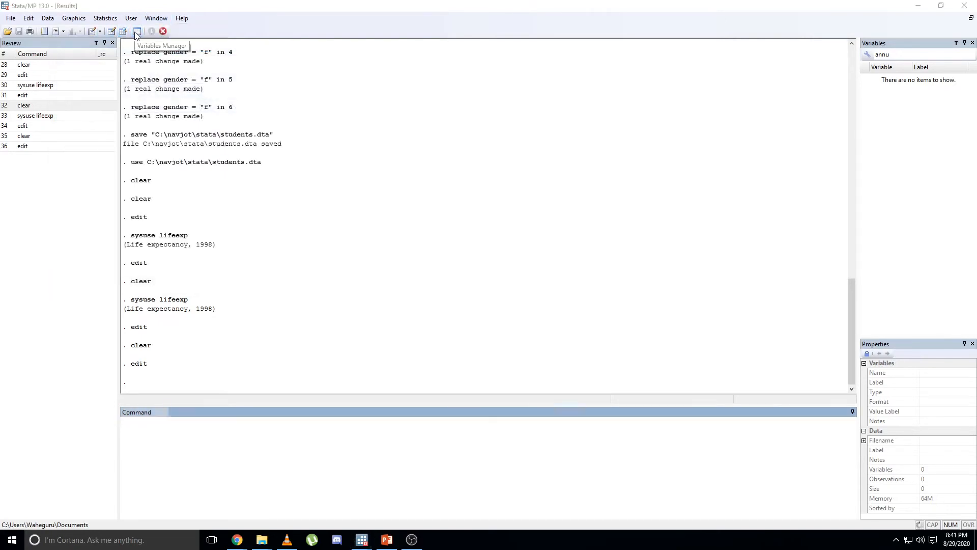
pyautogui.click(494, 58)
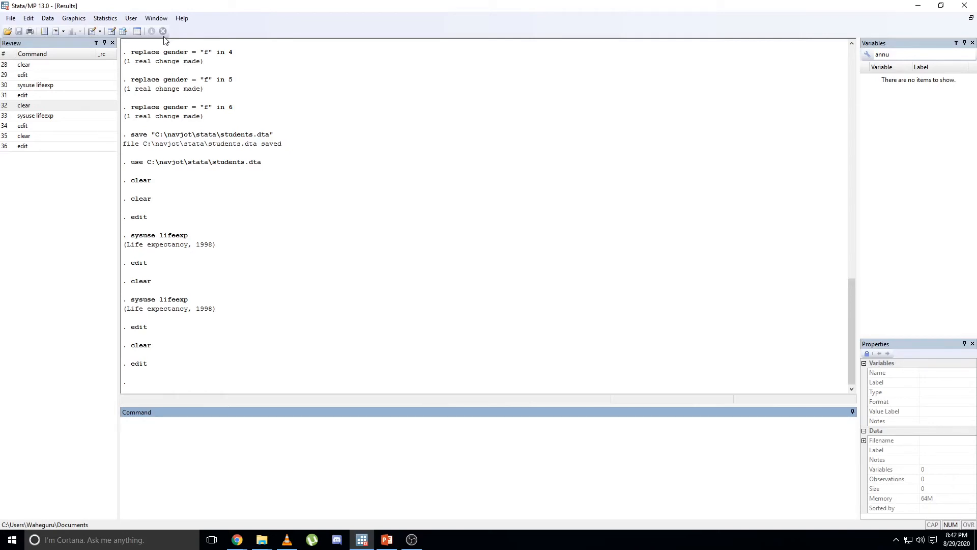
# Try to load the life expectancy example dataset with the command "sysude liferexp".
pyautogui.click(176, 402)
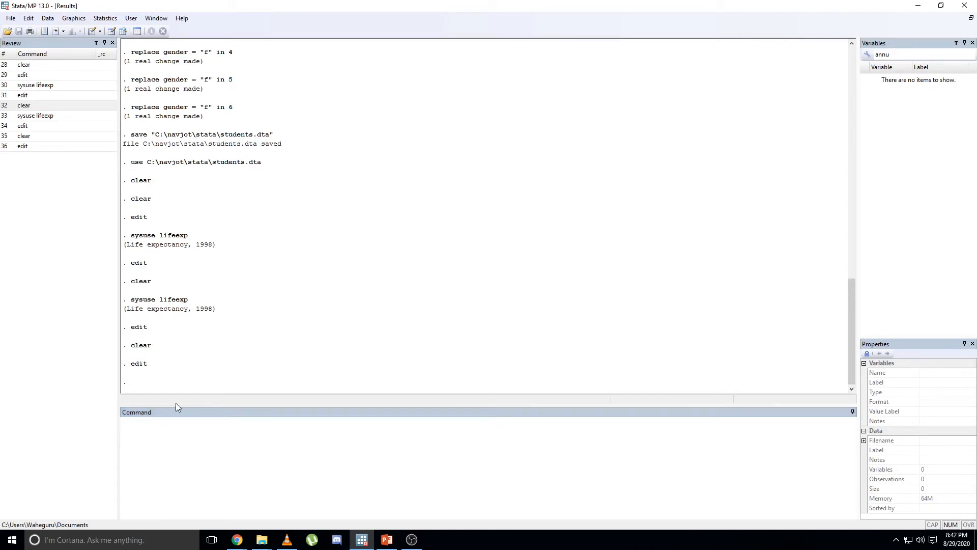
pyautogui.click(179, 432)
pyautogui.write('sys')
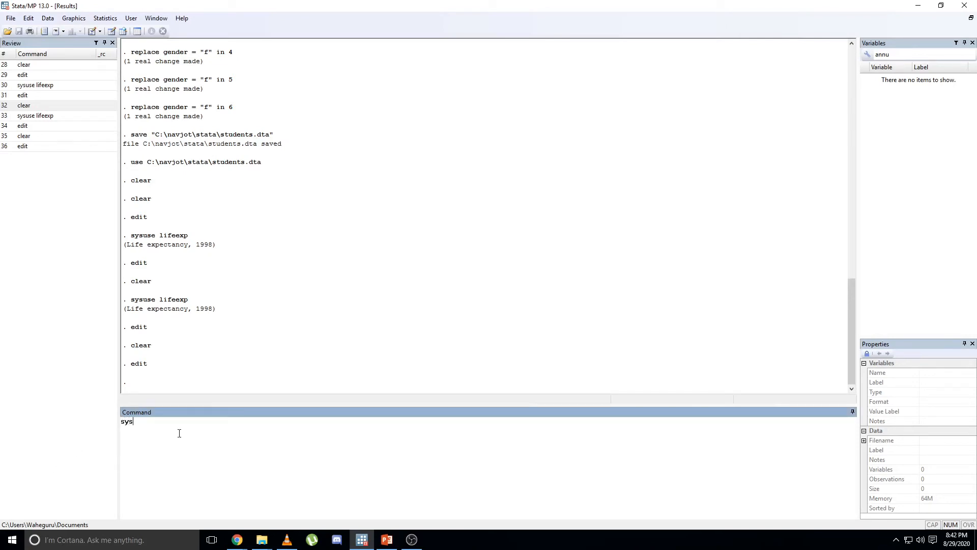
pyautogui.write('ude liferxop')
pyautogui.press('BackSpace')
pyautogui.press('BackSpace')
pyautogui.press('BackSpace')
pyautogui.write('exp')
pyautogui.press('Return')
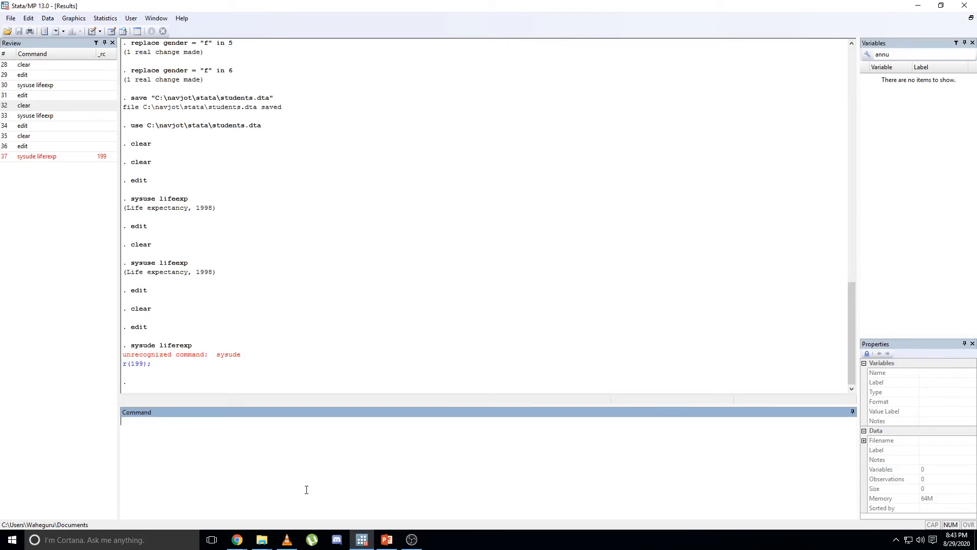
# Recall the failed command, correct the dataset name to lifeexp and run "sysude lifeexp".
pyautogui.click(53, 157)
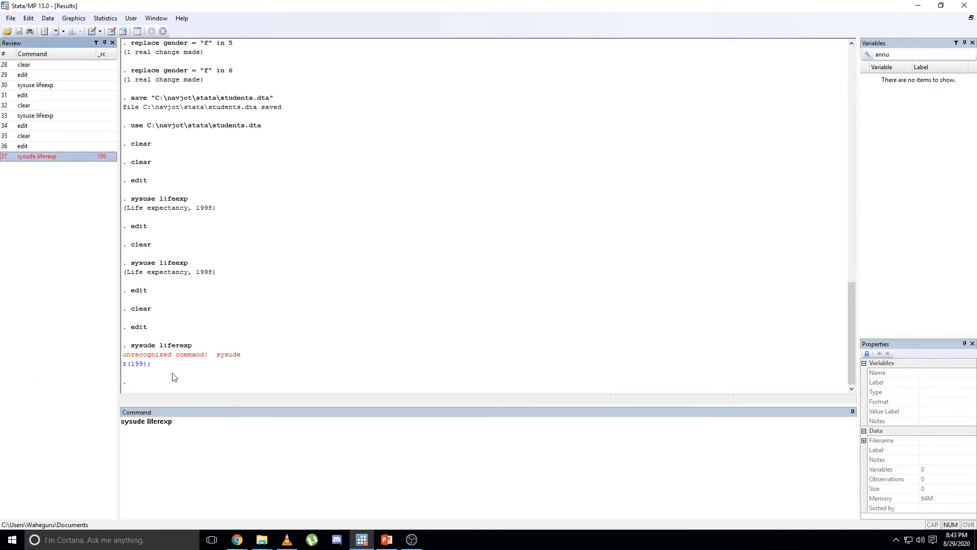
pyautogui.click(176, 426)
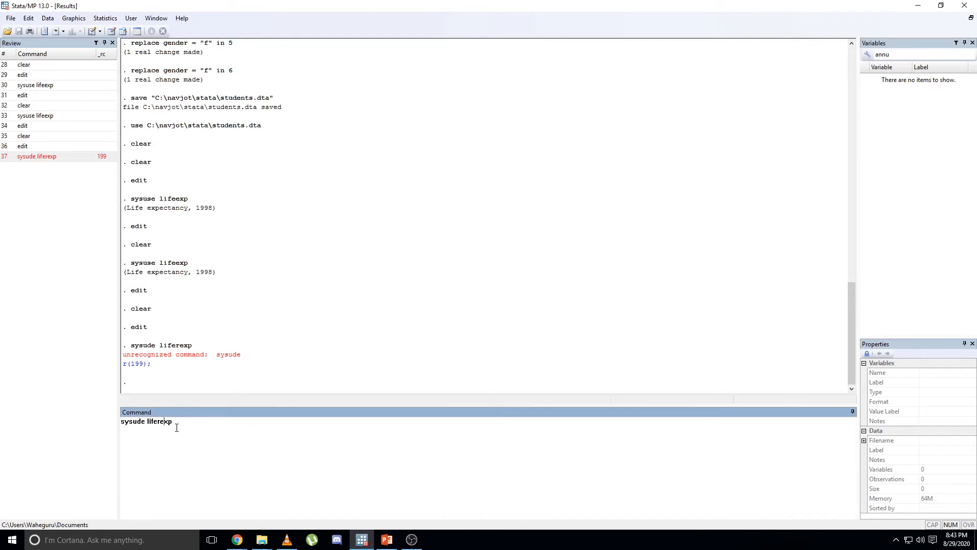
pyautogui.press('BackSpace')
pyautogui.press('Return')
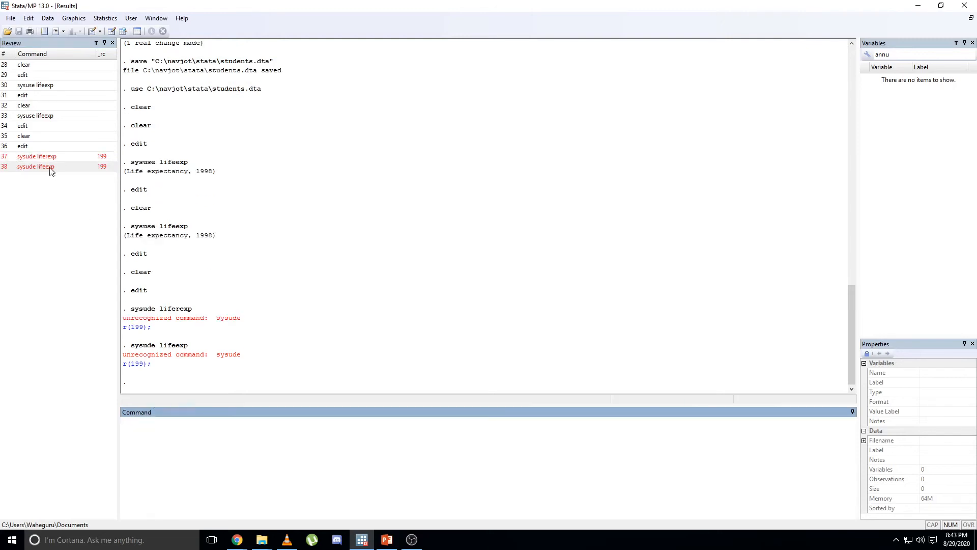
# Recall the last failed command, correct it to "sysuse lifeexp" and run it to load the dataset.
pyautogui.click(51, 167)
pyautogui.click(167, 429)
pyautogui.press('BackSpace')
pyautogui.write('sysuse lifeexp')
pyautogui.press('Return')
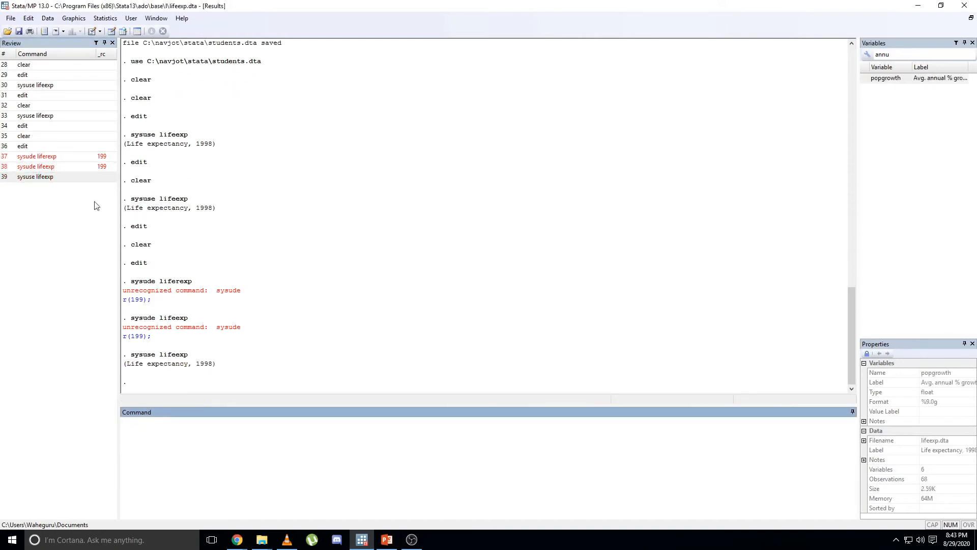
# Open the lifeexp dataset in the Data Editor with the edit command and select the popgrowth cell for Bosnia and Herzegovina.
pyautogui.click(57, 176)
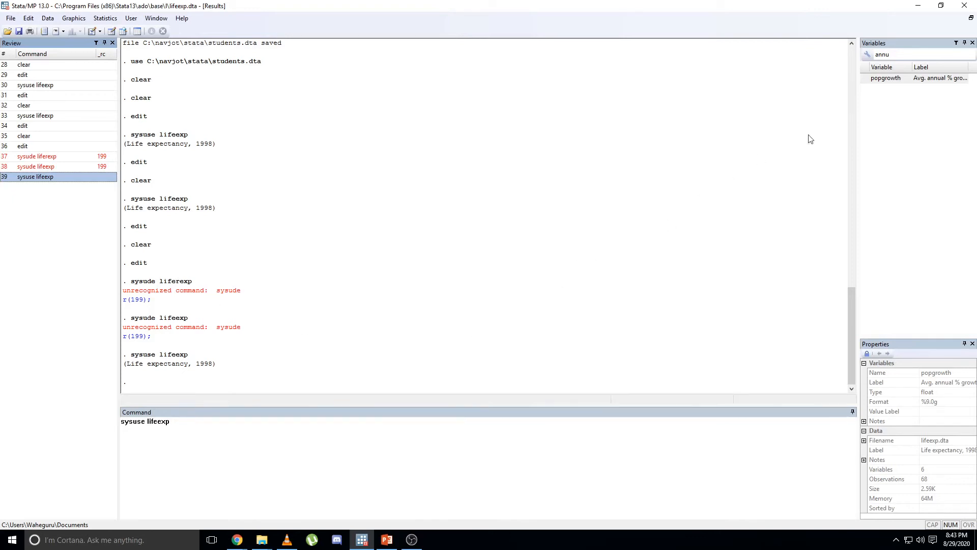
pyautogui.click(905, 80)
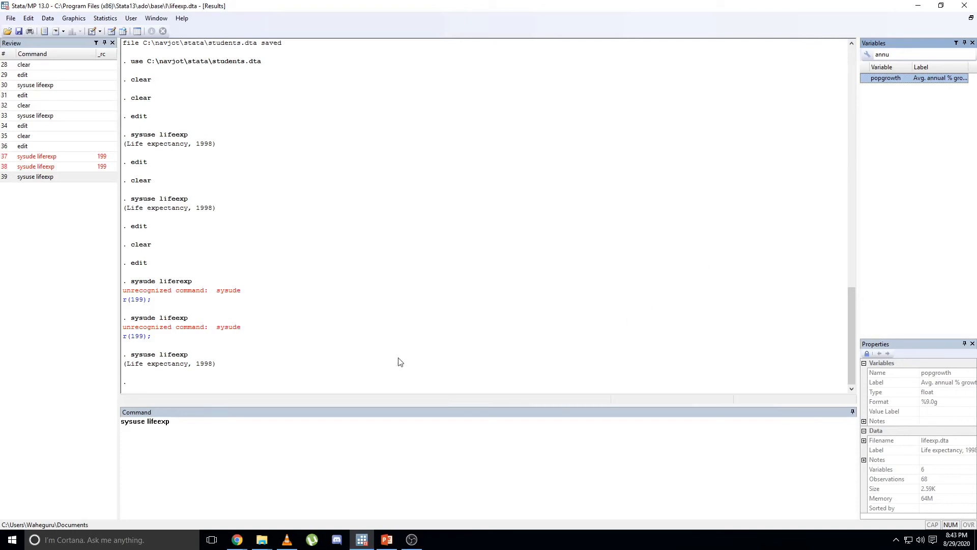
pyautogui.moveTo(190, 430); pyautogui.dragTo(82, 429)
pyautogui.write('edit')
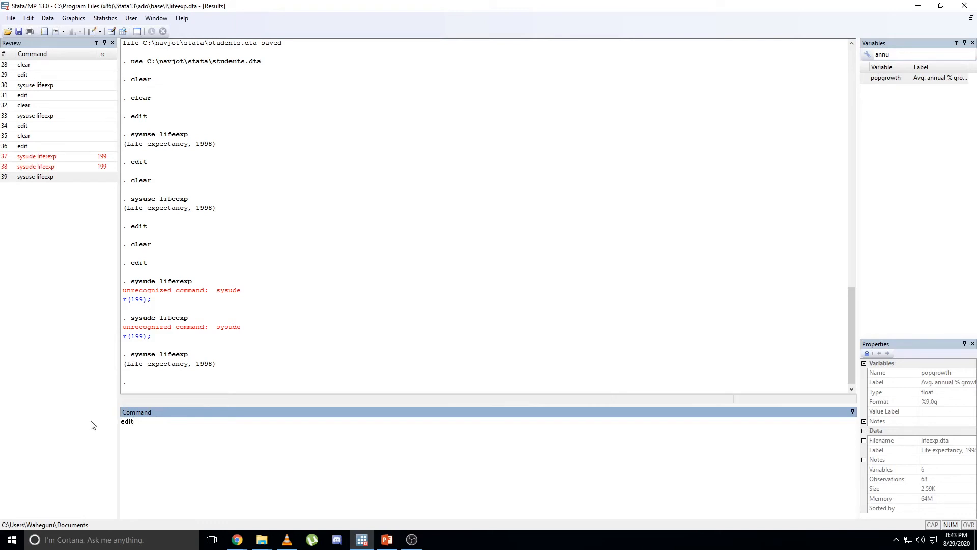
pyautogui.press('Return')
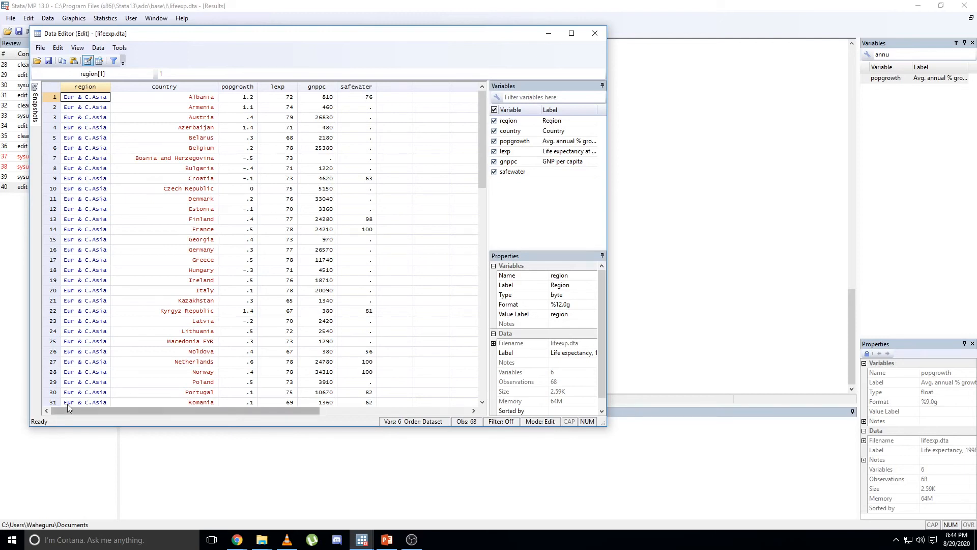
pyautogui.click(248, 158)
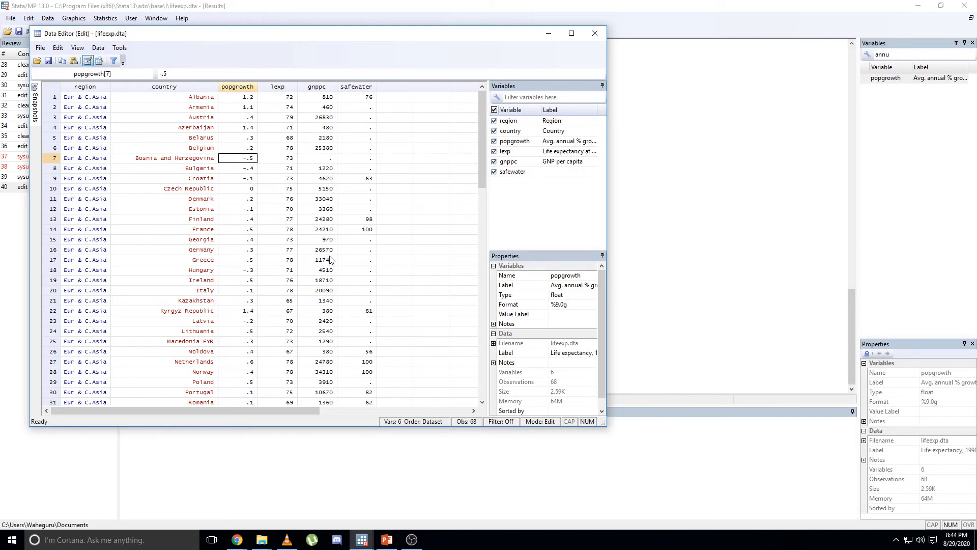
# Examine the numeric codes stored behind the Eur & C.Asia region labels in the Denmark and Belarus rows.
pyautogui.click(106, 201)
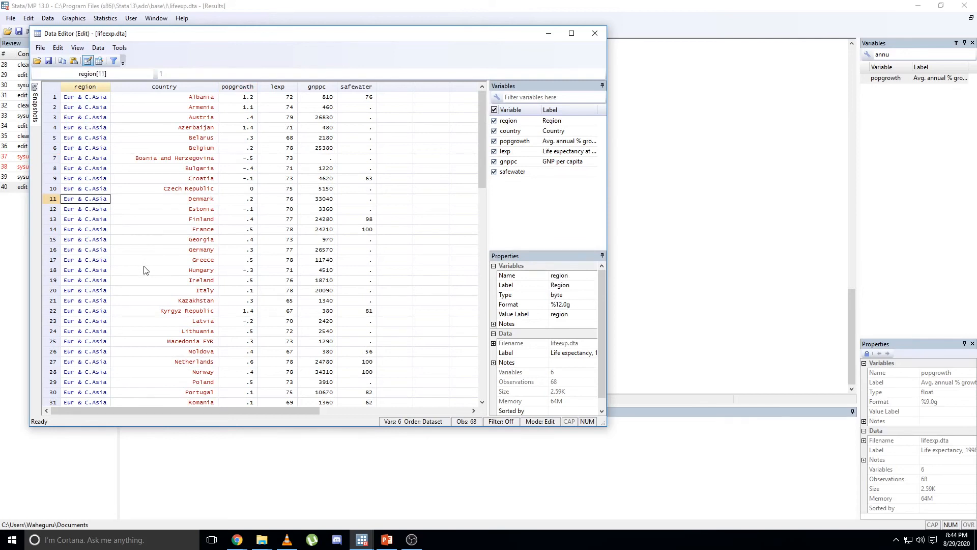
pyautogui.click(94, 139)
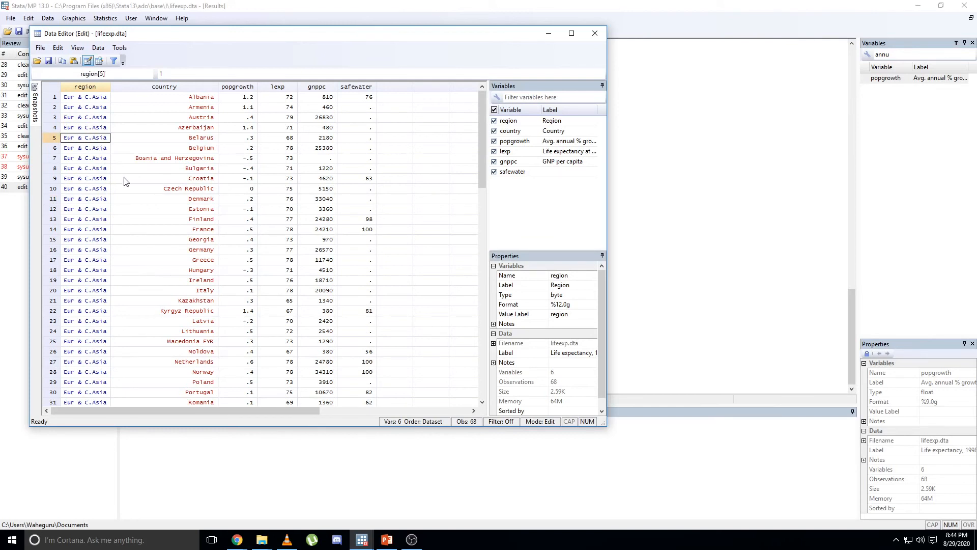
pyautogui.click(164, 71)
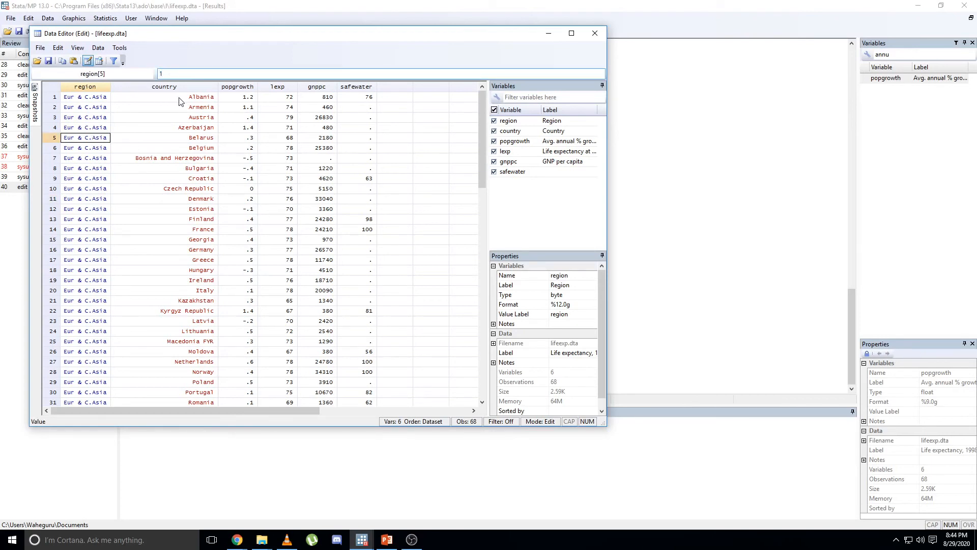
pyautogui.click(103, 199)
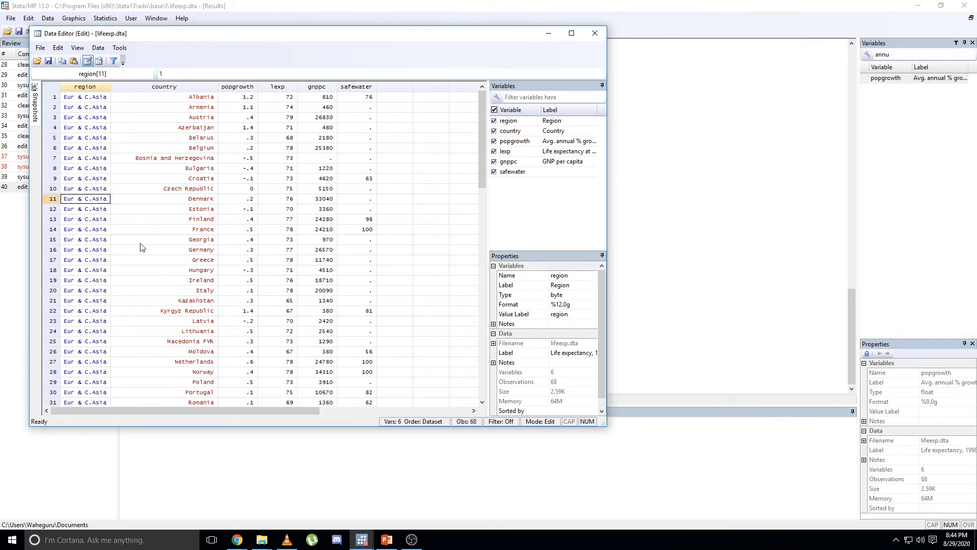
# Move down the region column to the Nicaragua row and examine the stored code behind its N.A. label.
pyautogui.press('Down')
pyautogui.press('Down')
pyautogui.press('Down')
pyautogui.press('Down')
pyautogui.press('Down')
pyautogui.press('Down')
pyautogui.press('Down')
pyautogui.press('Down')
pyautogui.press('Down')
pyautogui.press('Down')
pyautogui.press('Down')
pyautogui.press('Down')
pyautogui.press('Down')
pyautogui.press('Down')
pyautogui.press('Down')
pyautogui.press('Down')
pyautogui.press('Down')
pyautogui.press('Down')
pyautogui.press('Down')
pyautogui.press('Down')
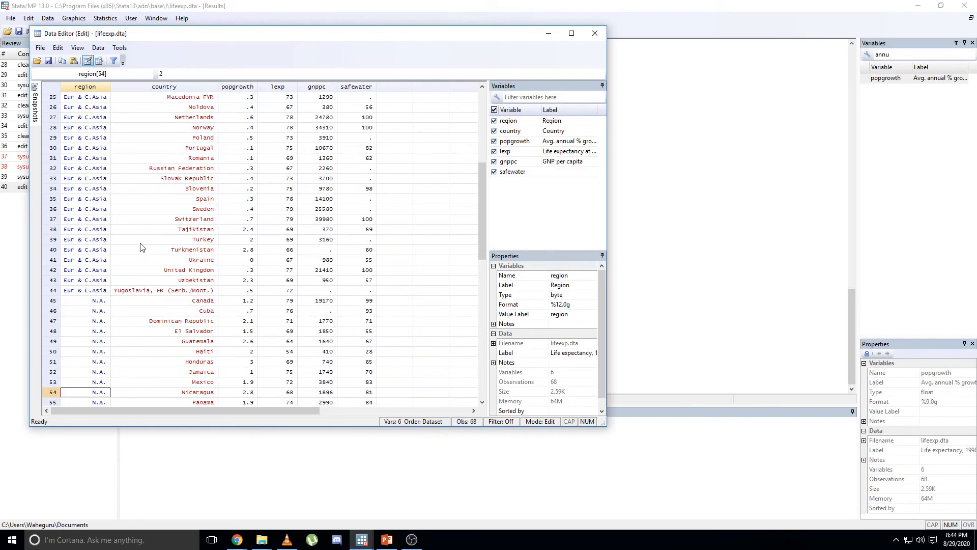
pyautogui.click(203, 72)
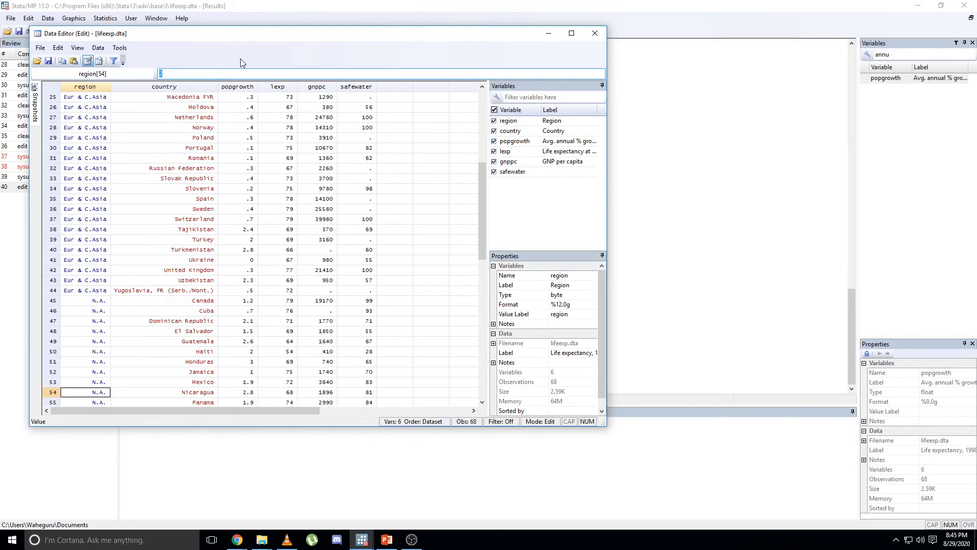
# Step through the region column from the United Kingdom row to the S.A. rows, comparing the stored code of each label.
pyautogui.click(98, 272)
pyautogui.press('Down')
pyautogui.press('Down')
pyautogui.press('Down')
pyautogui.press('Down')
pyautogui.press('Down')
pyautogui.press('Down')
pyautogui.press('Down')
pyautogui.press('Down')
pyautogui.press('Down')
pyautogui.press('Down')
pyautogui.press('Down')
pyautogui.press('Down')
pyautogui.press('Down')
pyautogui.press('Down')
pyautogui.press('Down')
pyautogui.press('Down')
pyautogui.press('Down')
pyautogui.press('Down')
pyautogui.press('Down')
pyautogui.press('Down')
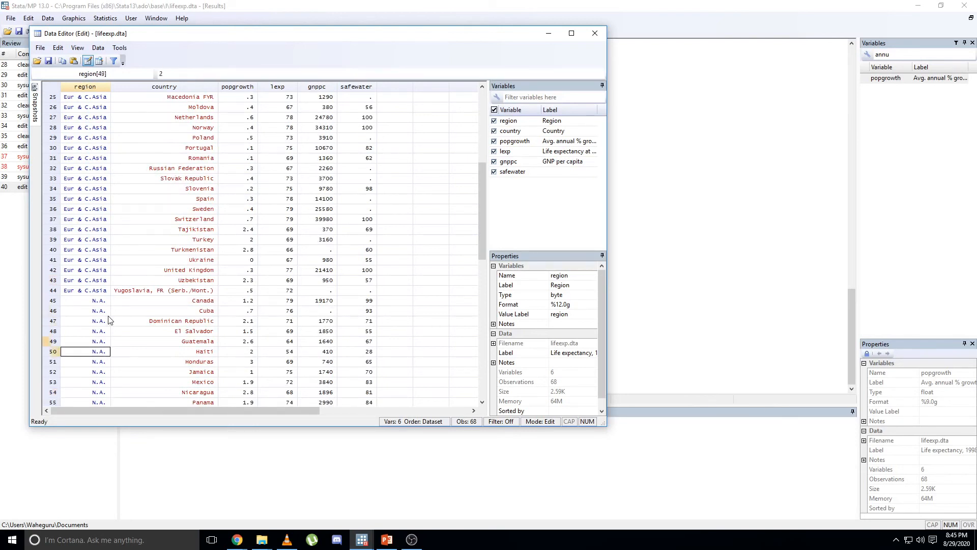
pyautogui.press('Up')
pyautogui.press('Up')
pyautogui.press('Up')
pyautogui.press('Up')
pyautogui.press('Up')
pyautogui.press('Up')
pyautogui.press('Up')
pyautogui.press('Up')
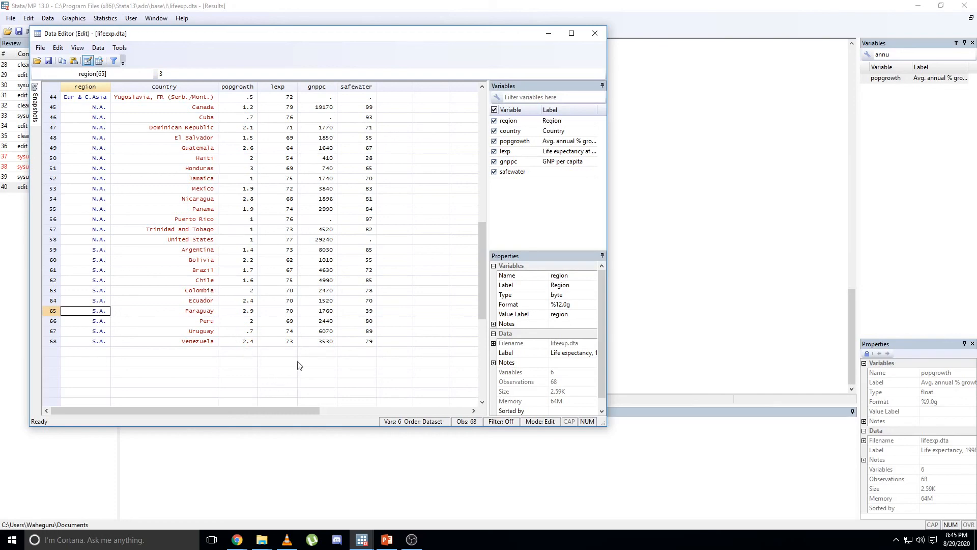
# Close the Data Editor, and hide and redisplay the variable filter containing "annu" in the main window.
pyautogui.click(595, 32)
pyautogui.click(894, 56)
pyautogui.click(883, 56)
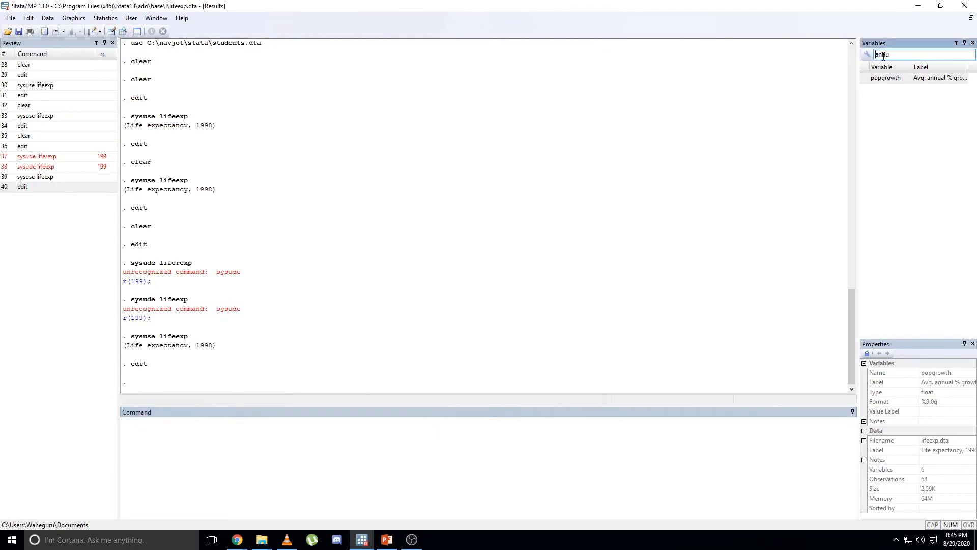
pyautogui.click(956, 43)
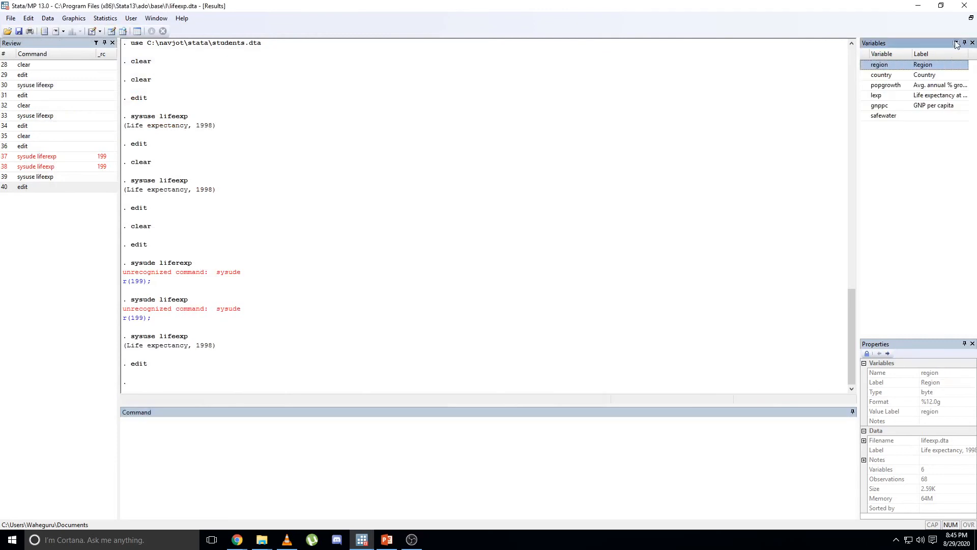
pyautogui.click(956, 44)
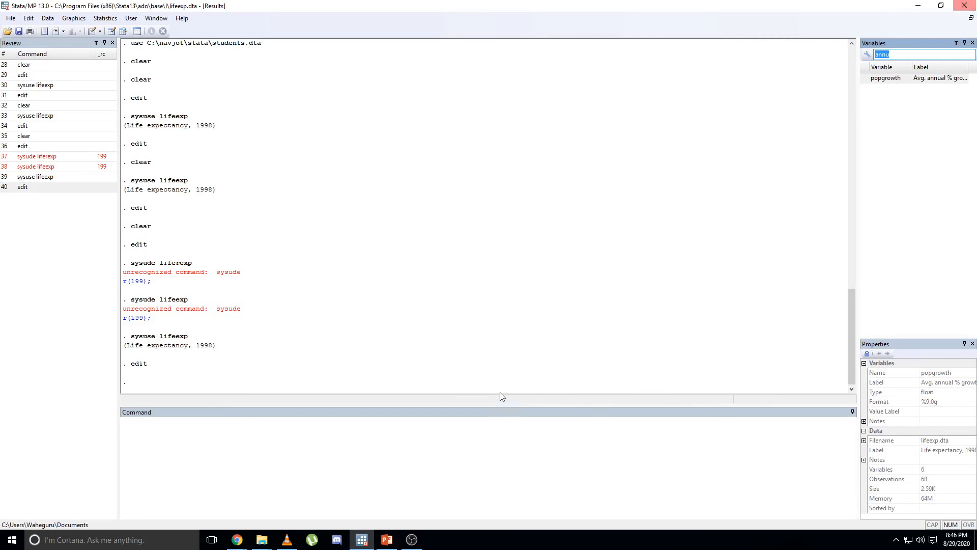
pyautogui.click(411, 539)
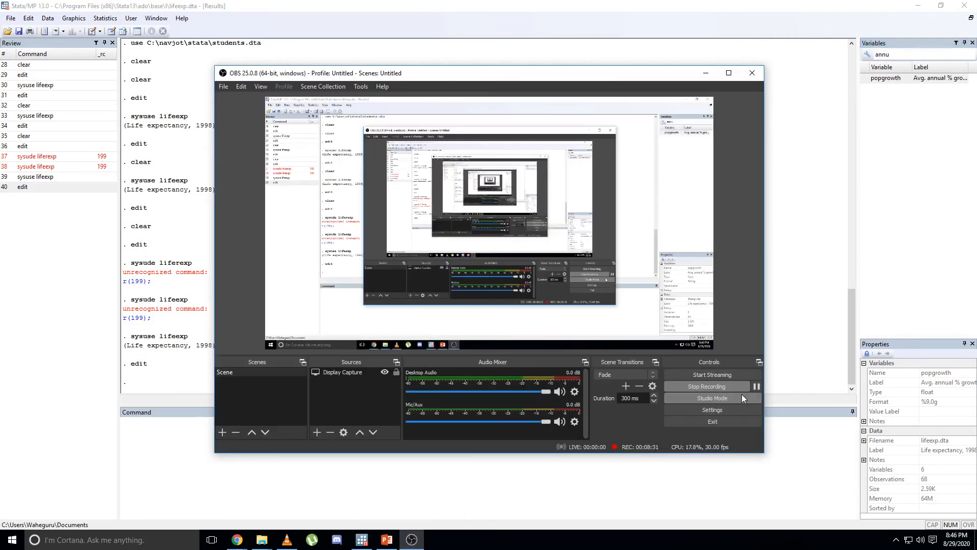